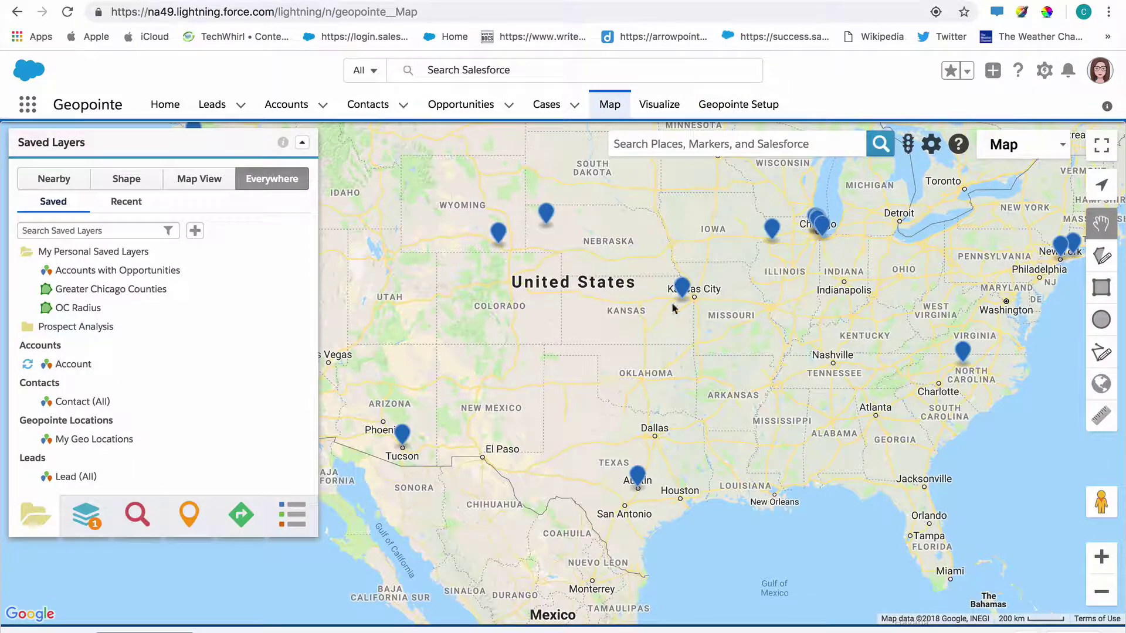
# Open the Kansas City account's info window, then show the list actions for all mapped accounts
pyautogui.click(682, 289)
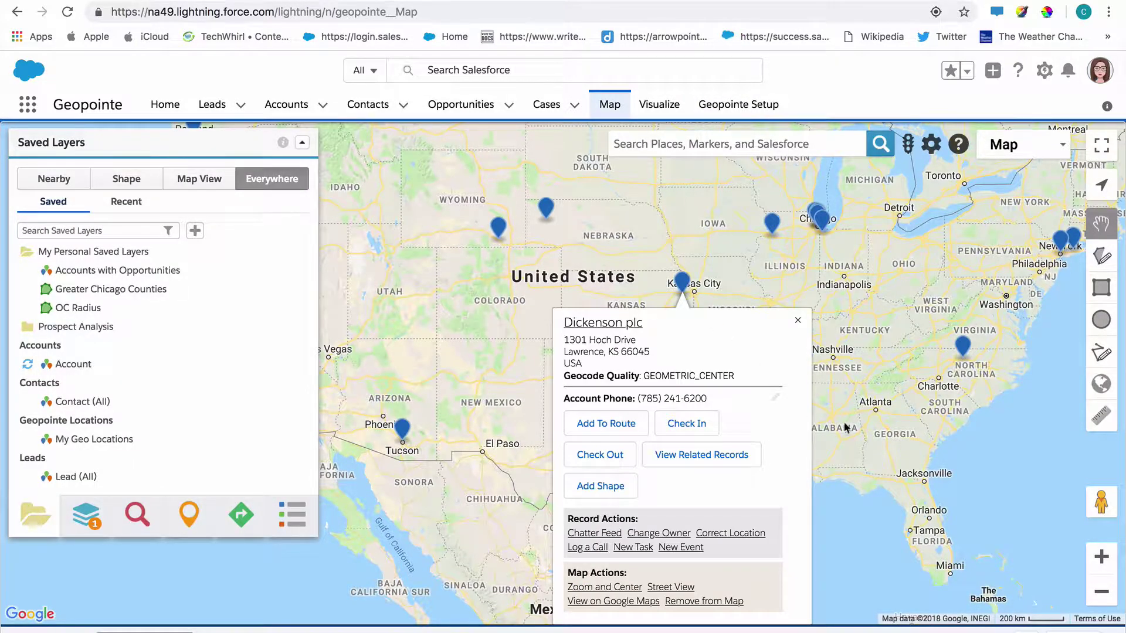
pyautogui.moveTo(844, 423); pyautogui.dragTo(842, 320)
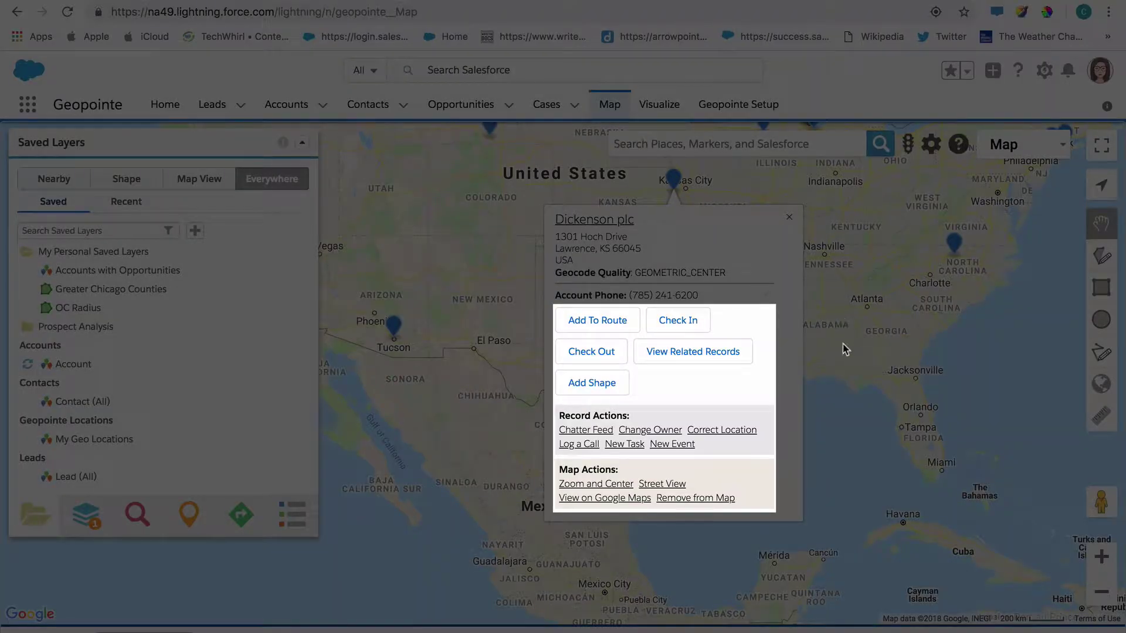
pyautogui.scroll(-5, 830, 502)
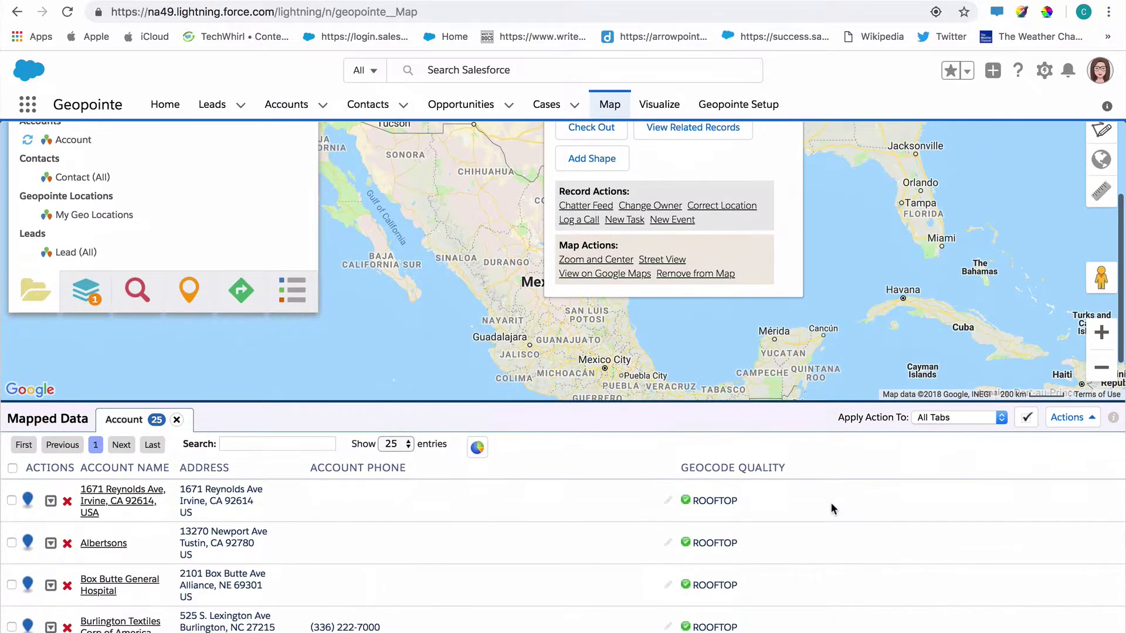
pyautogui.scroll(-1, 830, 502)
pyautogui.click(1064, 405)
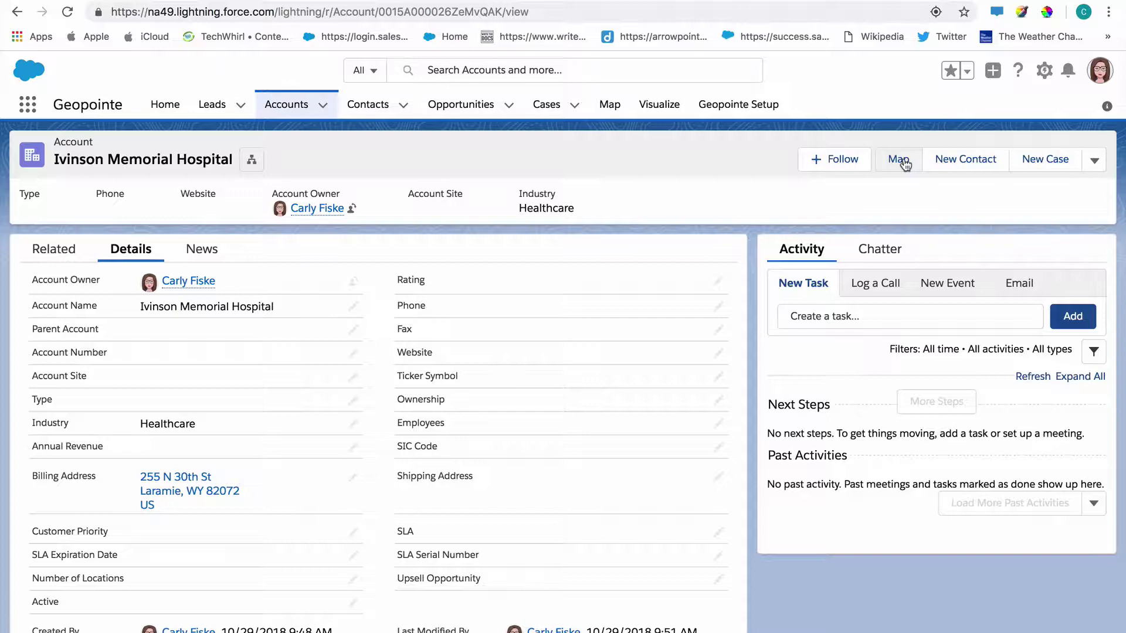
# Map the Ivinson Memorial Hospital account and open its marker's info window
pyautogui.click(904, 163)
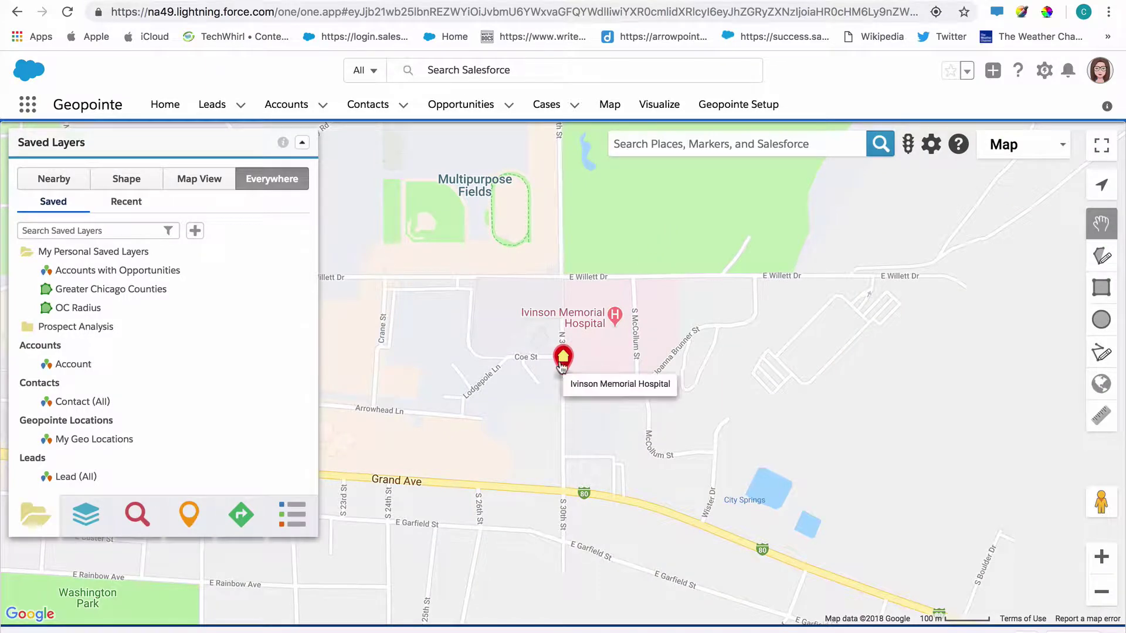
pyautogui.click(562, 361)
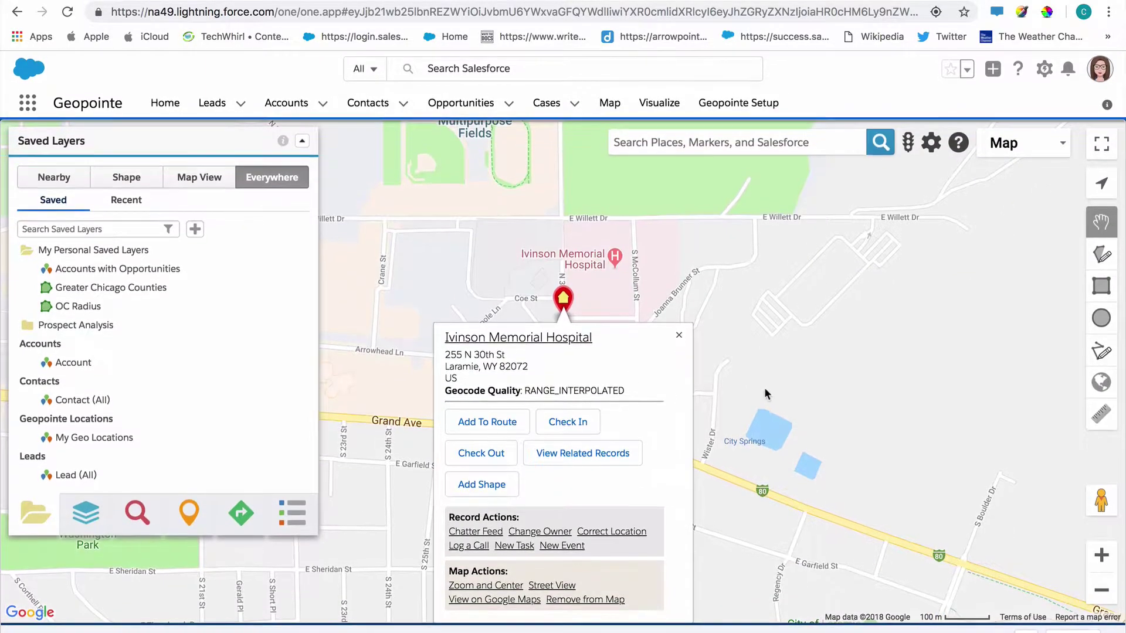
# Open the Actions list in Geopointe Setup and review the Point and List Actions
pyautogui.click(738, 104)
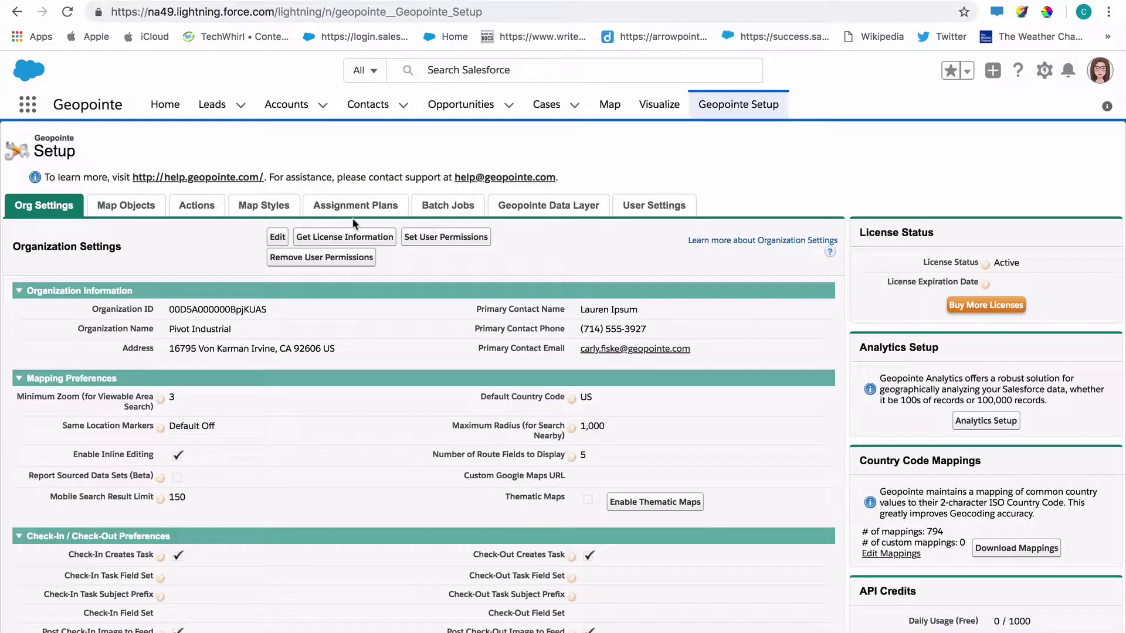
pyautogui.click(195, 210)
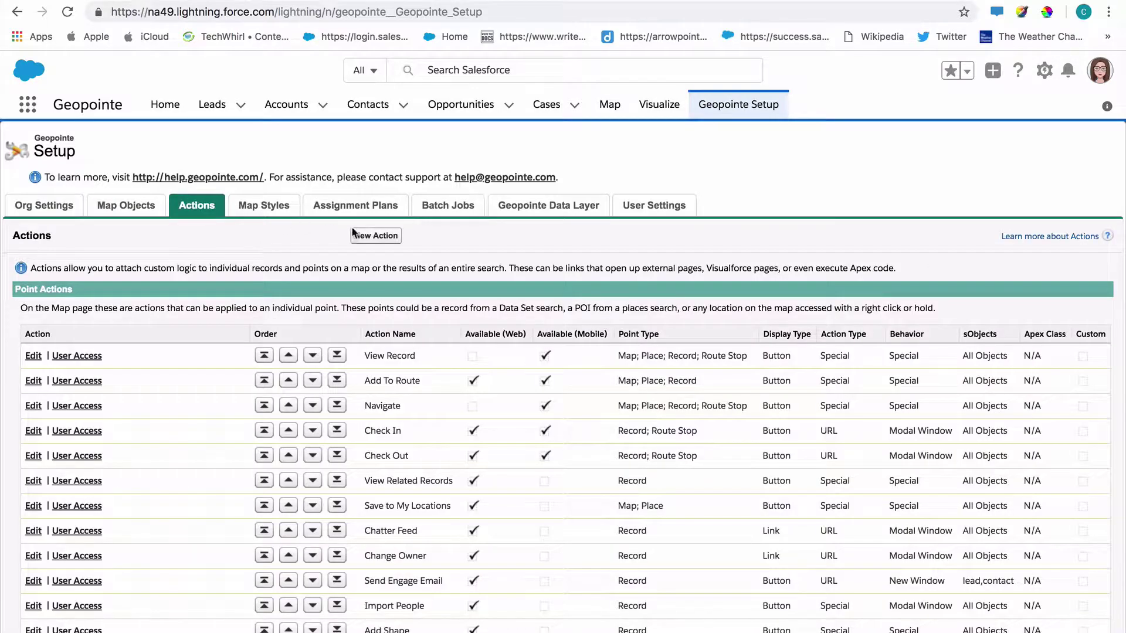
pyautogui.scroll(-2, 566, 285)
pyautogui.scroll(-8, 564, 283)
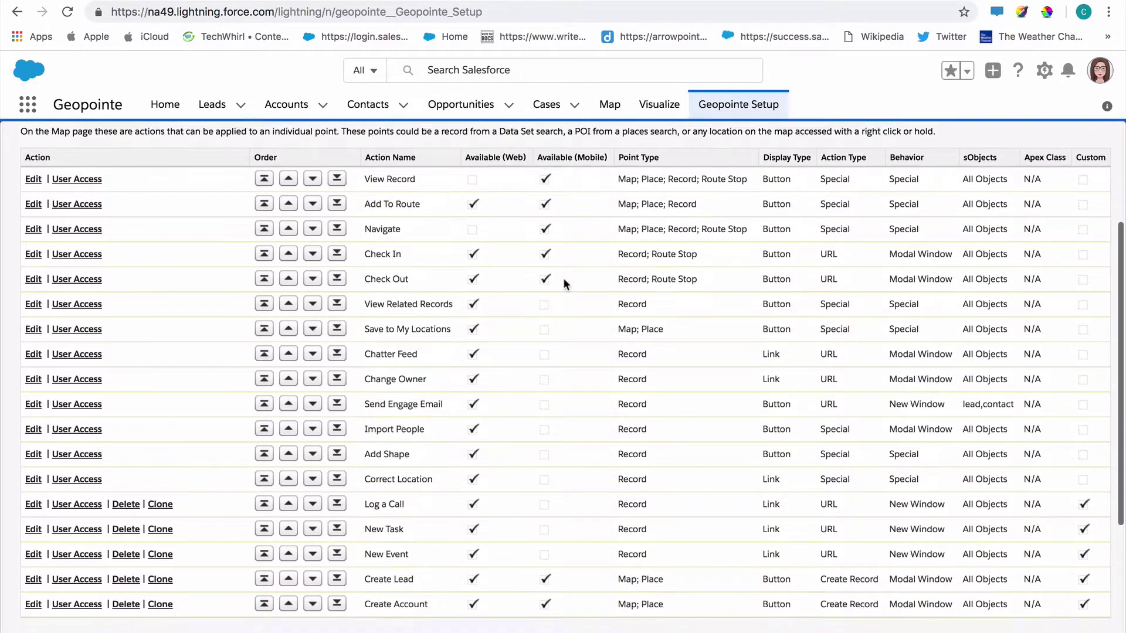
pyautogui.scroll(-1, 564, 284)
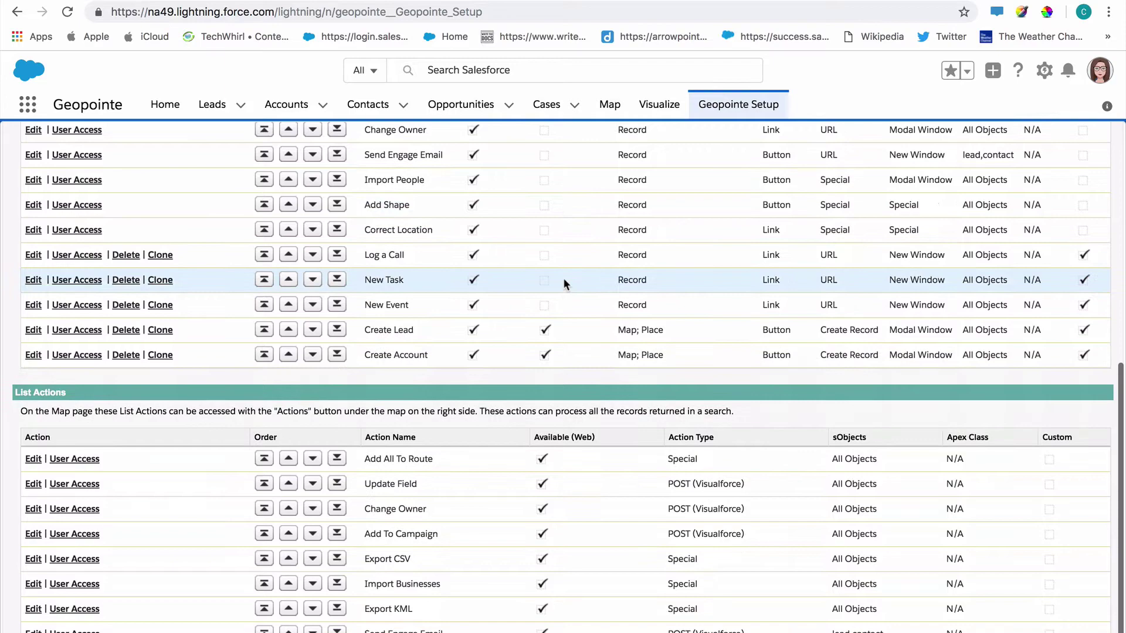
pyautogui.scroll(10, 564, 283)
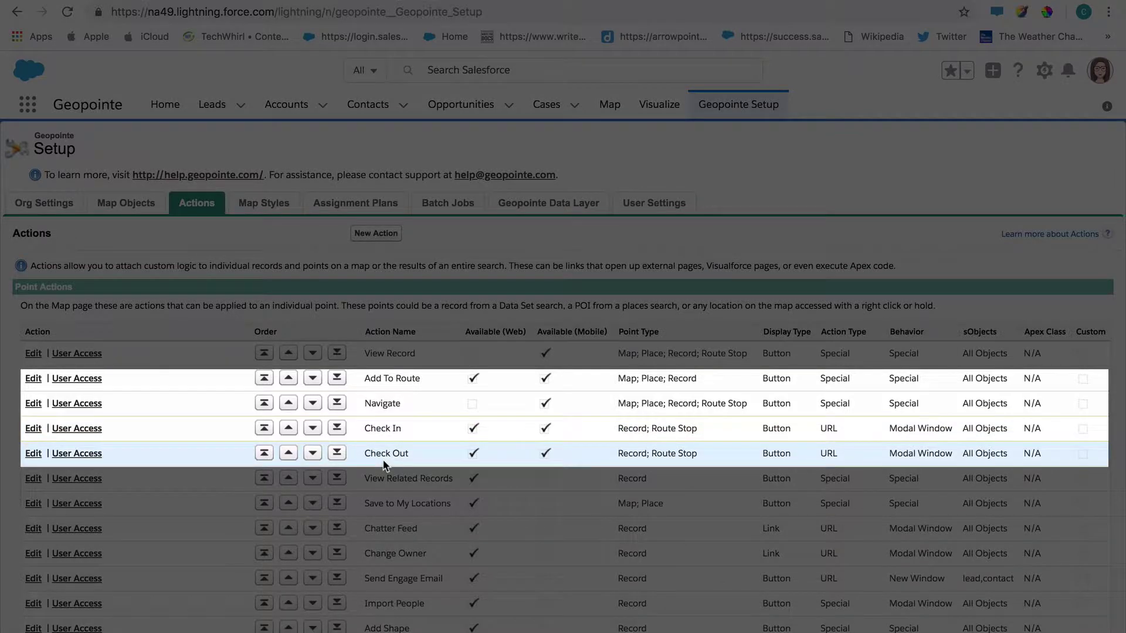
pyautogui.scroll(-3, 382, 459)
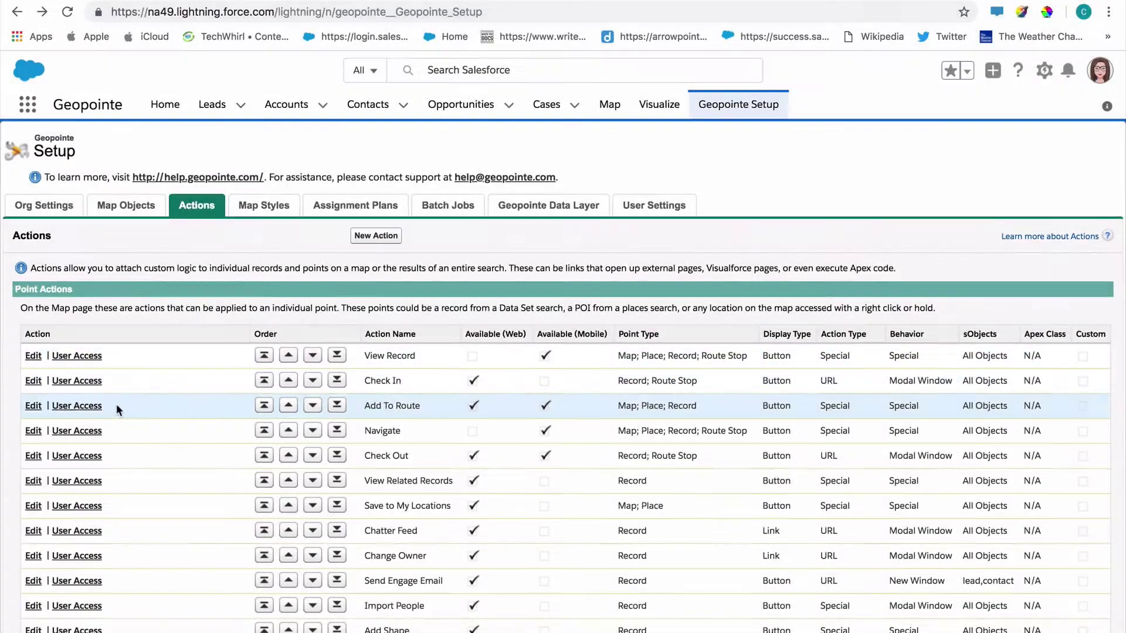
# Edit Check In to also apply to Map and Place points, keeping All Objects
pyautogui.click(33, 382)
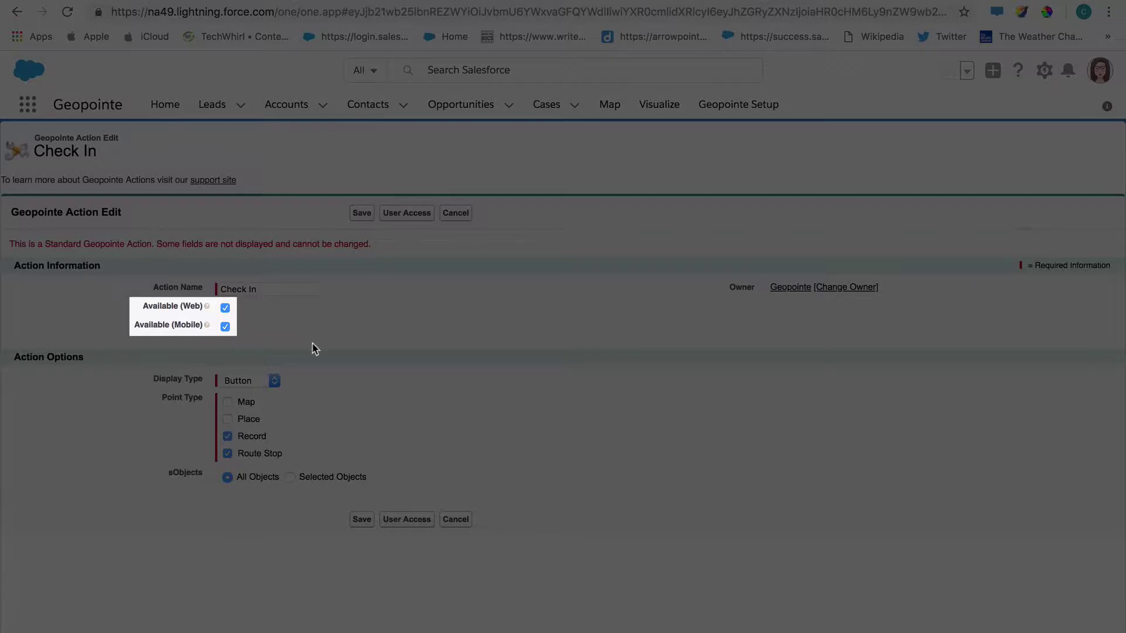
pyautogui.click(228, 403)
pyautogui.click(228, 419)
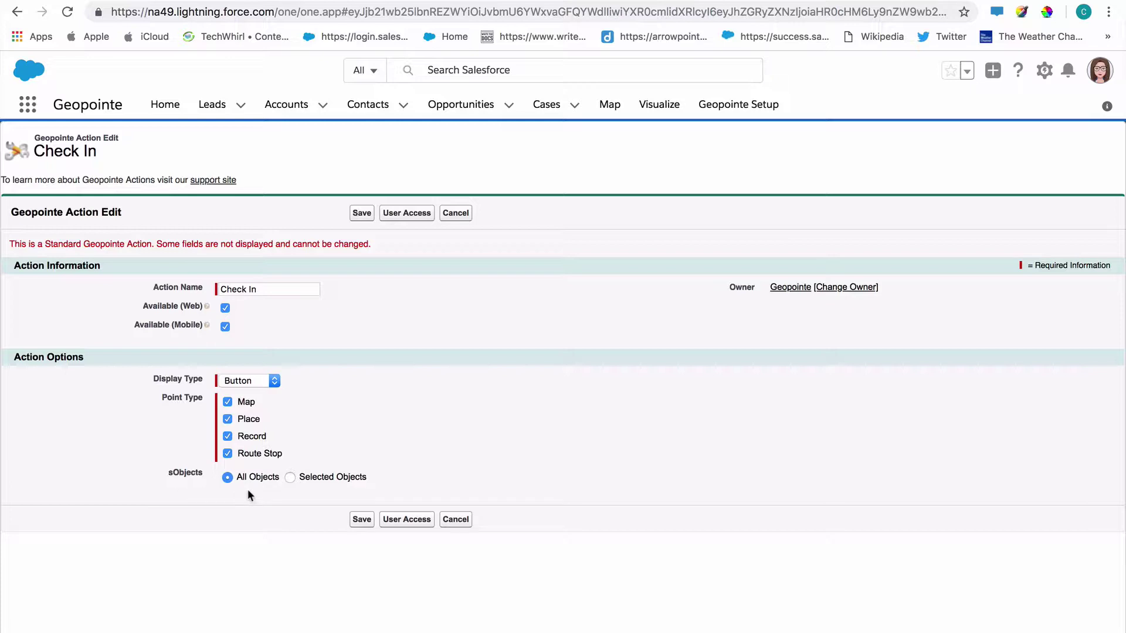
pyautogui.click(289, 478)
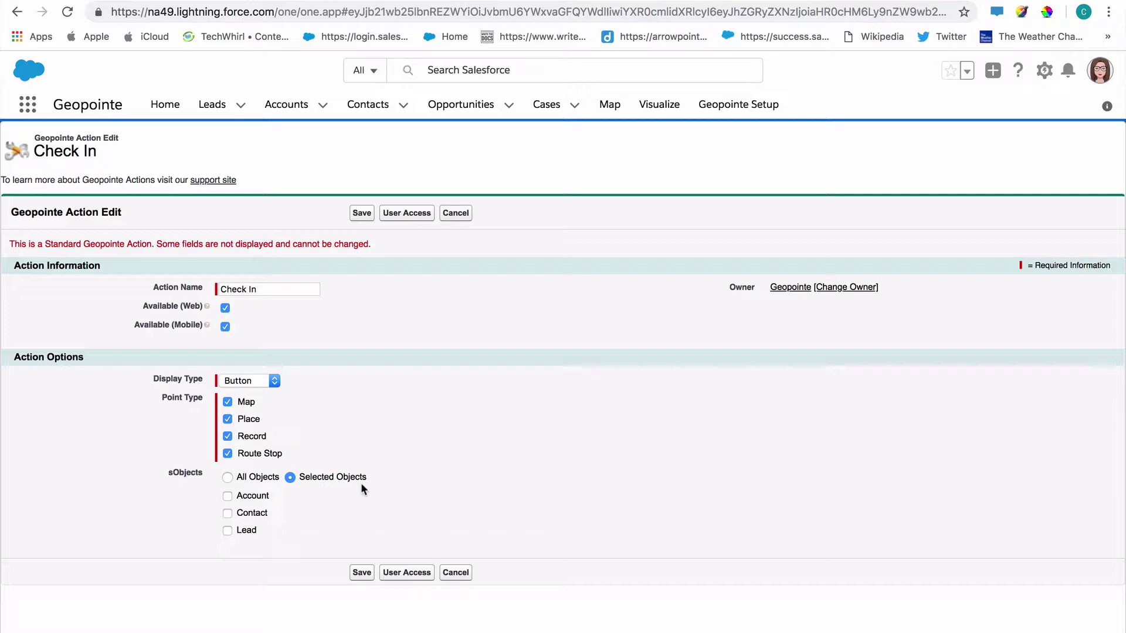
pyautogui.click(228, 477)
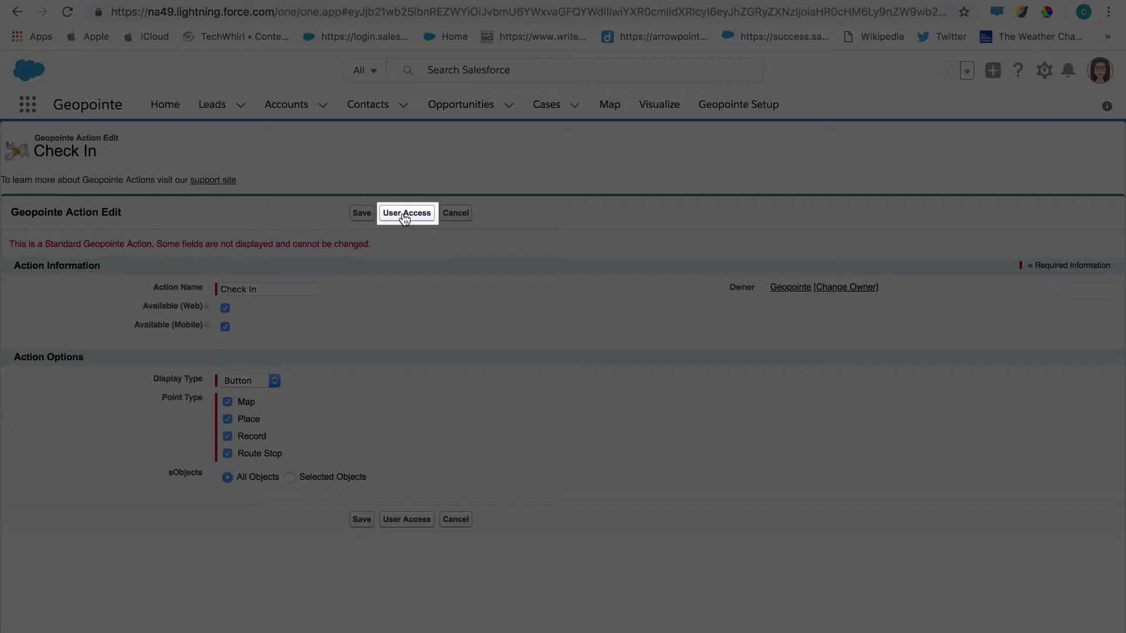
# Share the Check In action with the Field Sales Reps public group
pyautogui.click(405, 215)
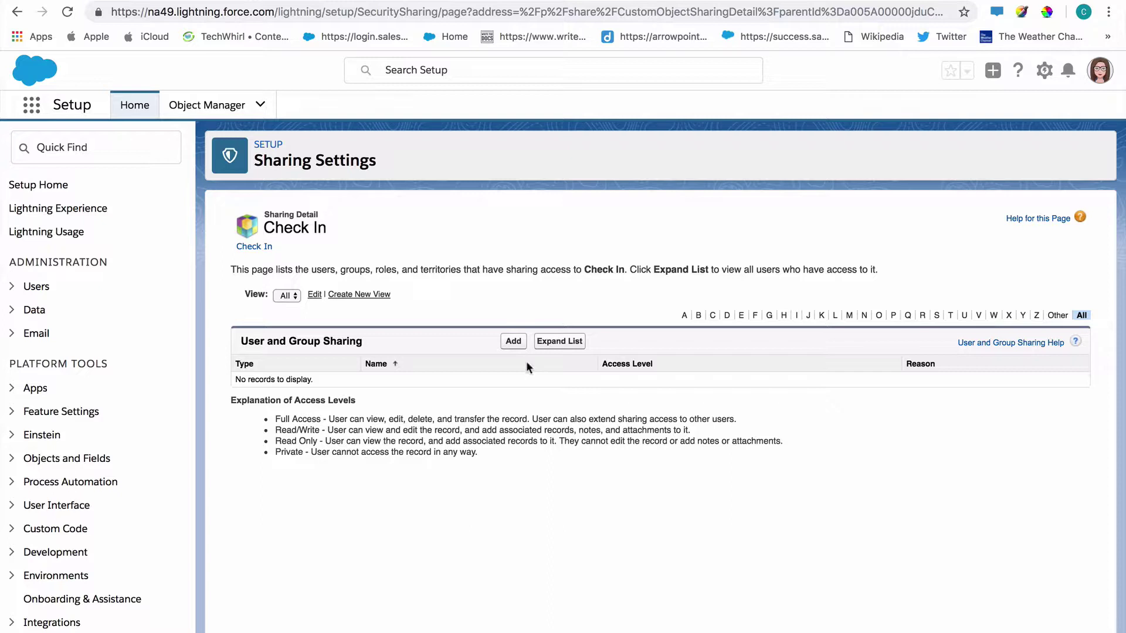
pyautogui.click(514, 341)
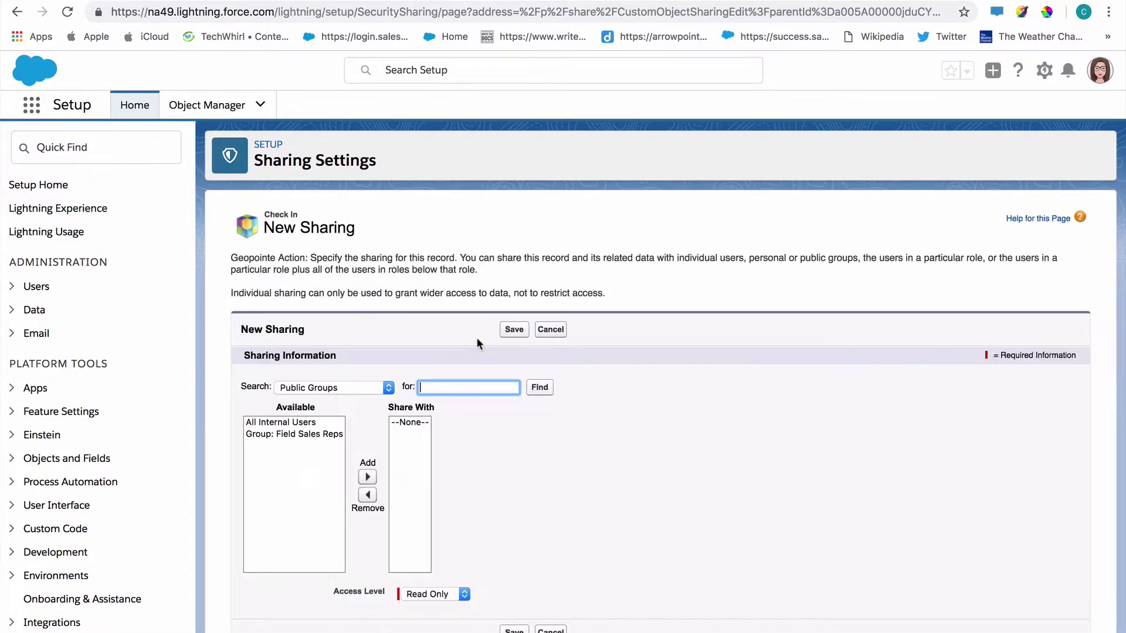
pyautogui.click(275, 433)
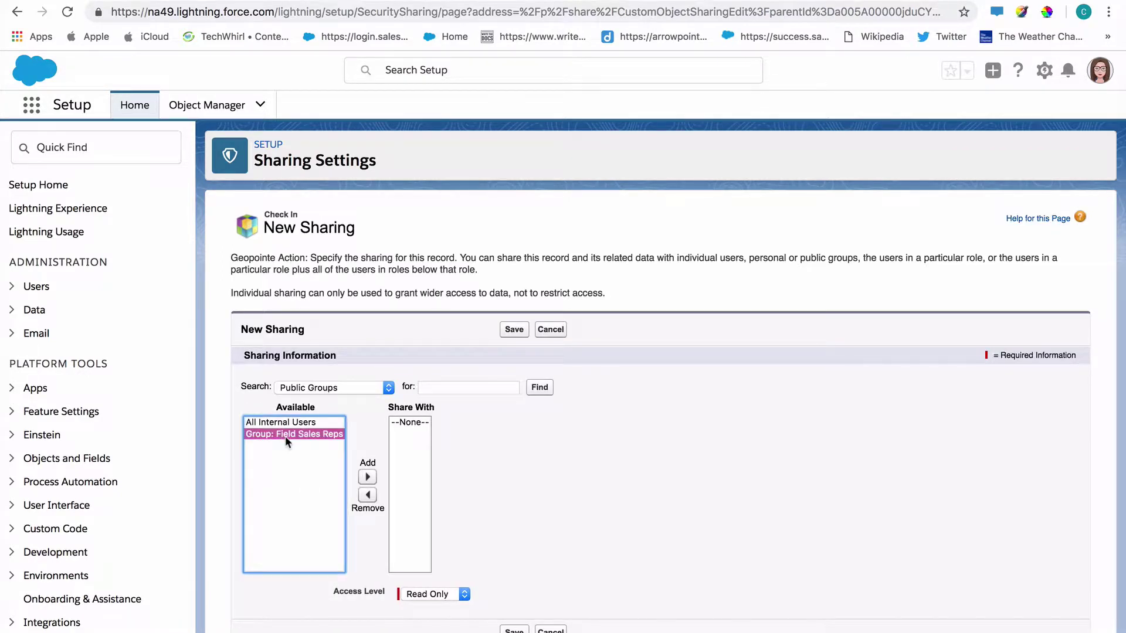
pyautogui.click(367, 477)
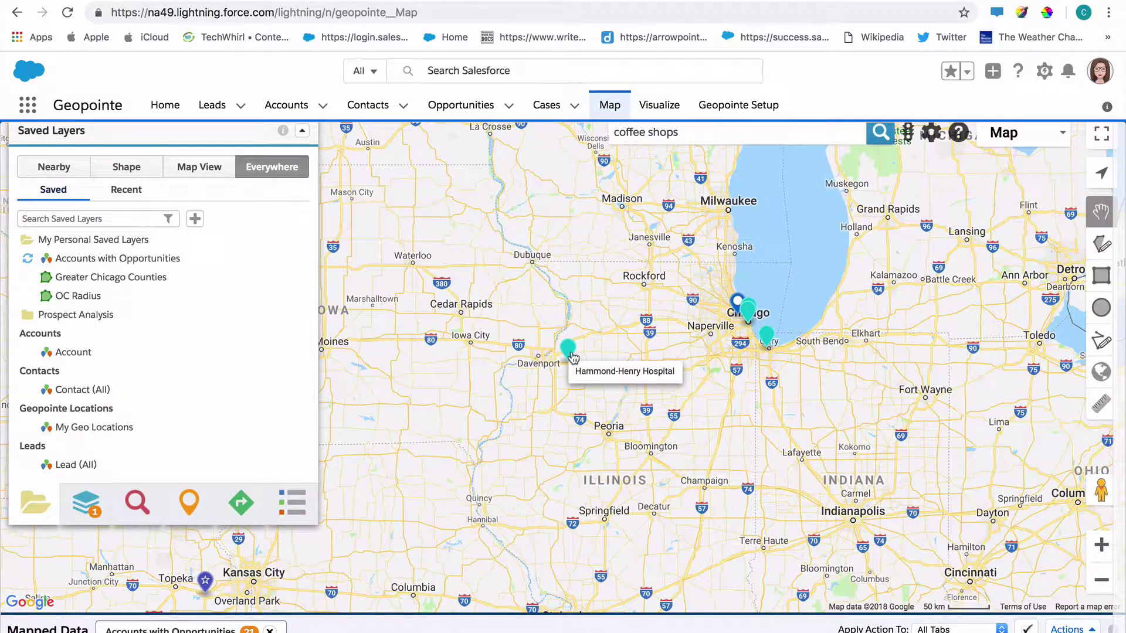
# Run the Check In action on the Hammond-Henry Hospital marker
pyautogui.click(573, 357)
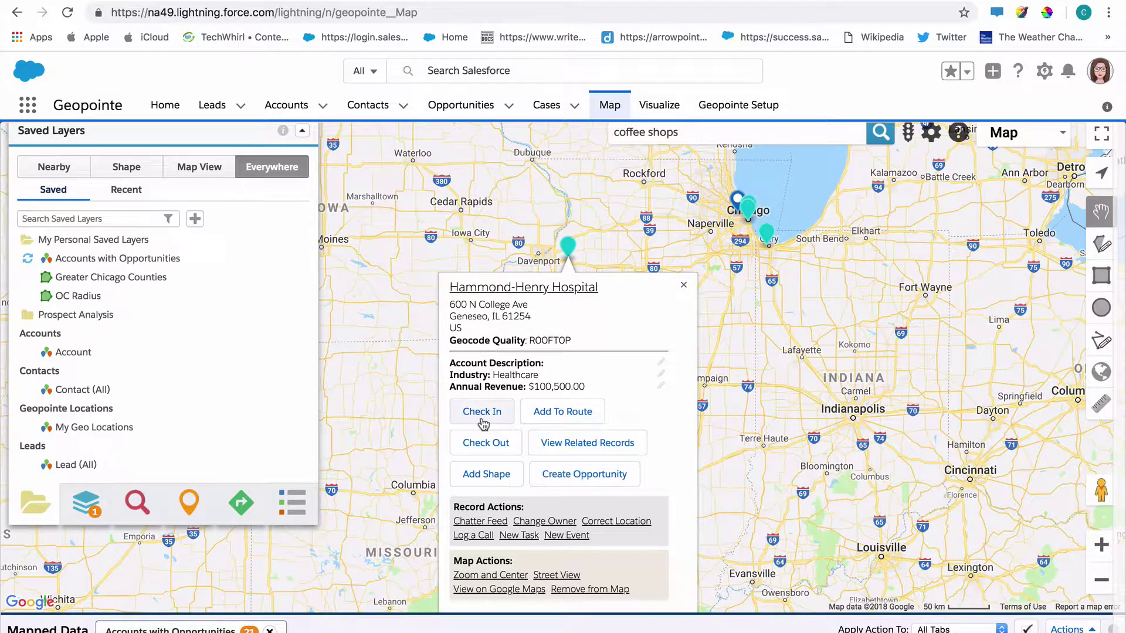
pyautogui.click(483, 412)
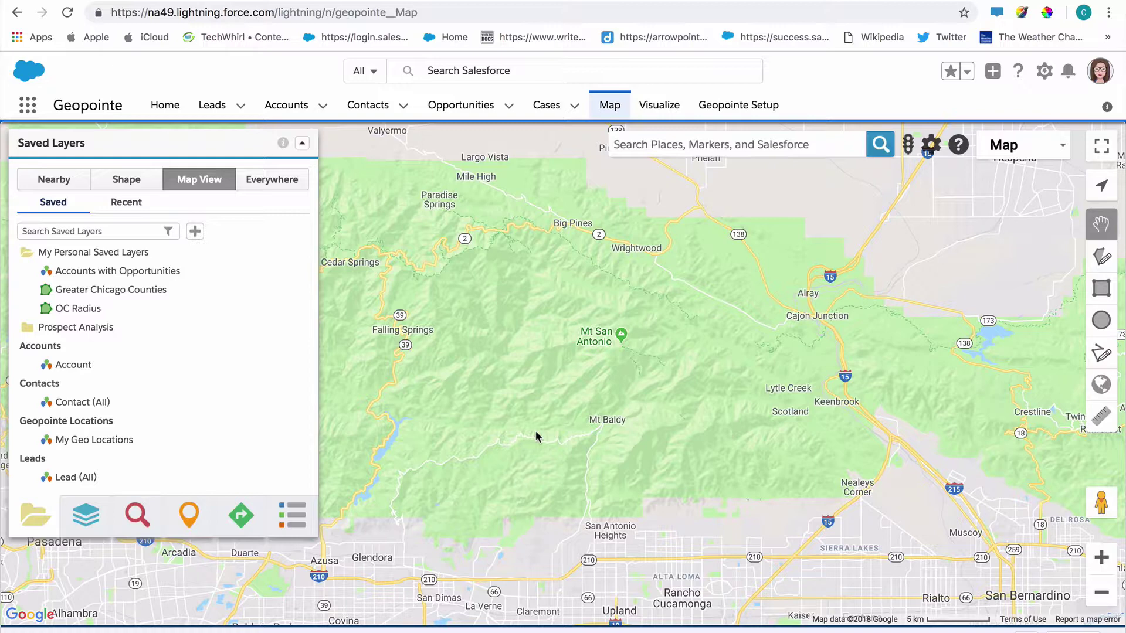
# Search Places for 'coffee shops' and create a lead prefilled from Bad Ass Coffee
pyautogui.click(653, 132)
pyautogui.write('coffee shops')
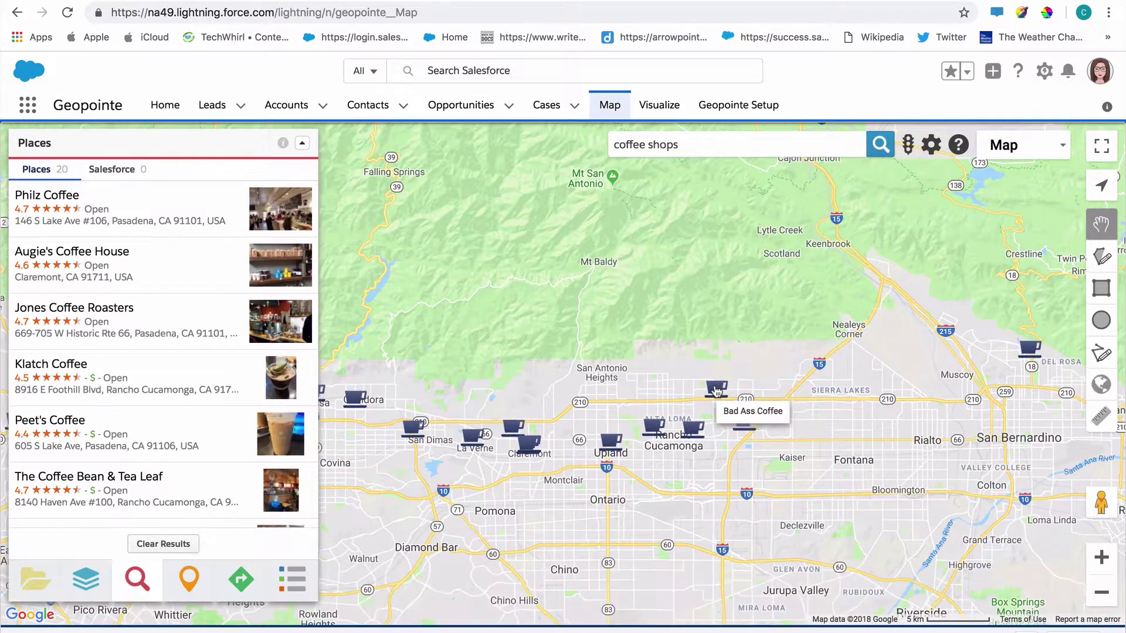
pyautogui.click(716, 390)
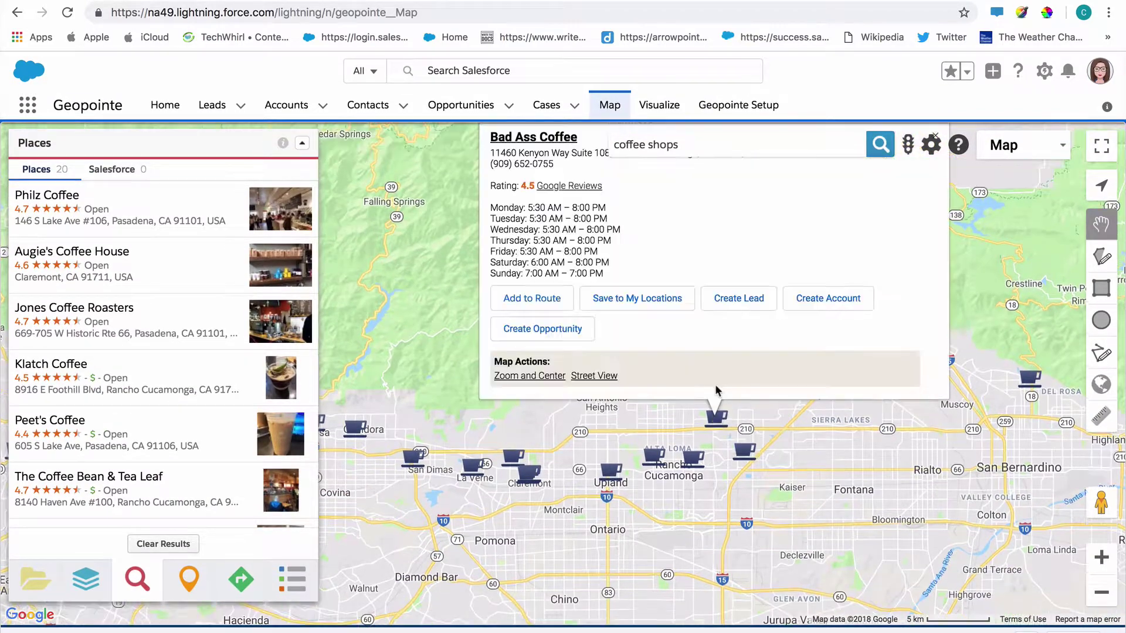
pyautogui.click(733, 298)
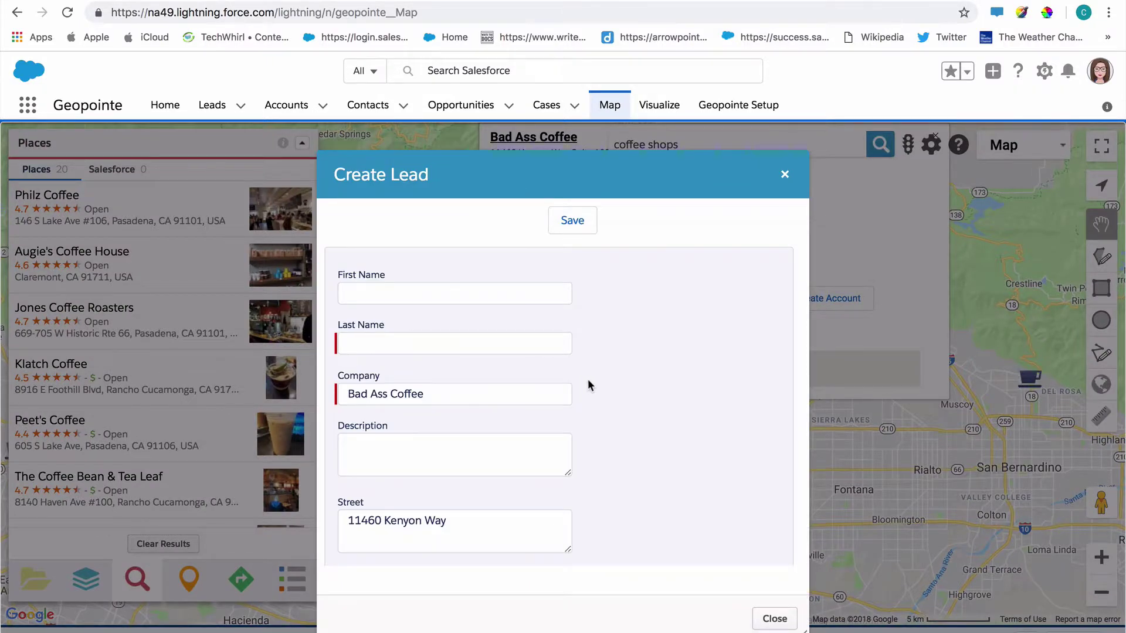
pyautogui.scroll(-5, 588, 379)
pyautogui.scroll(3, 589, 380)
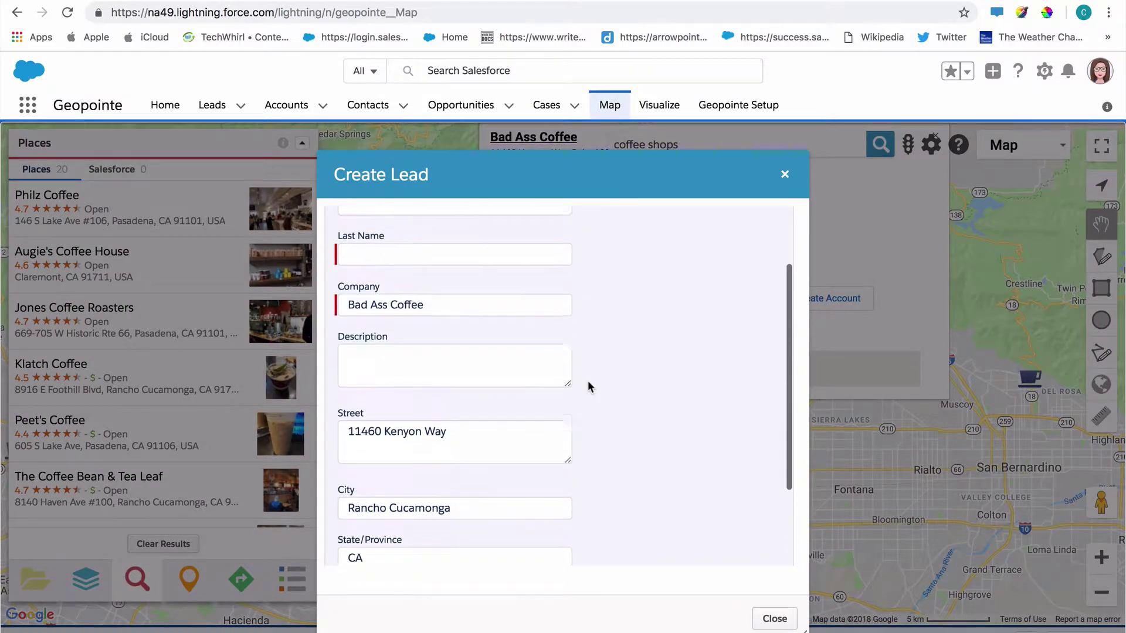
pyautogui.scroll(-3, 587, 379)
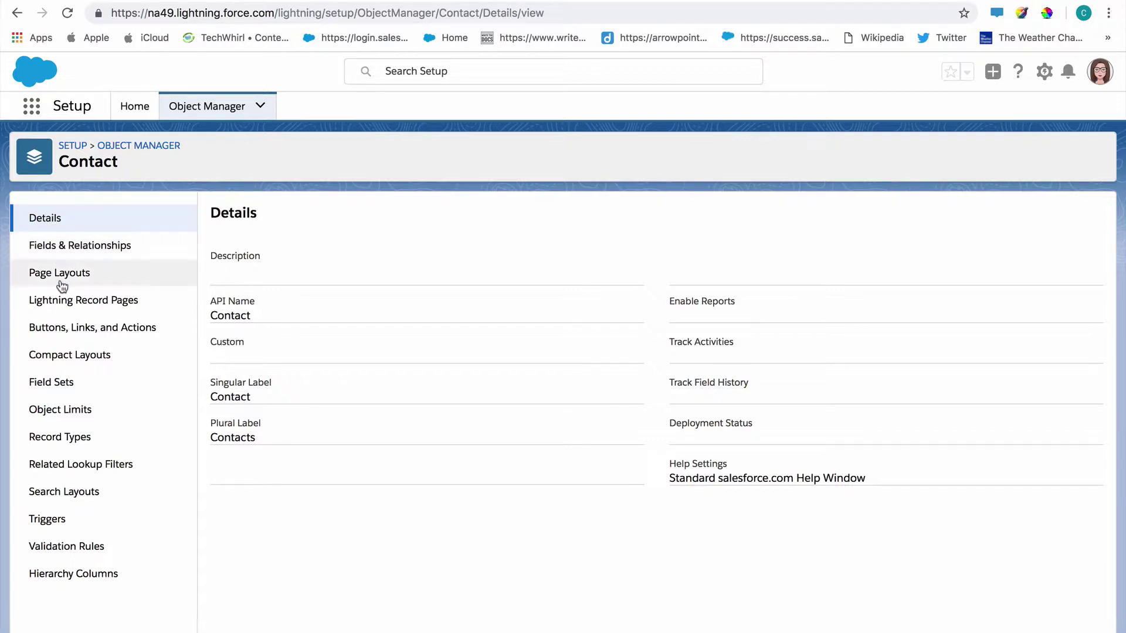
# Add the Map action to the Contact Layout's Lightning Experience Actions and save the layout
pyautogui.click(61, 275)
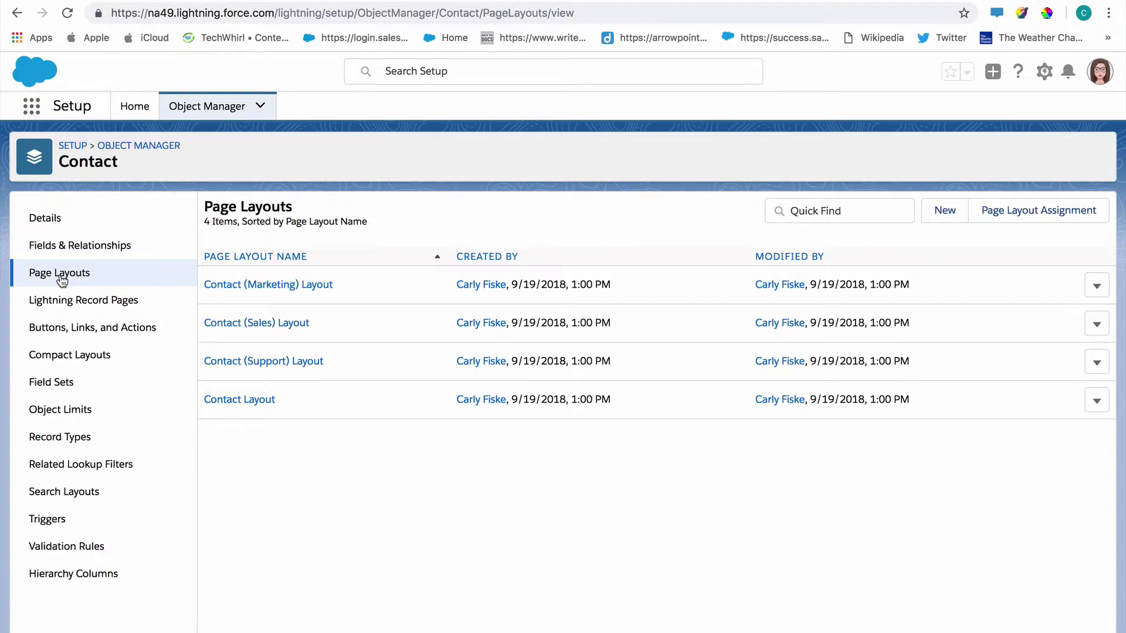
pyautogui.click(236, 402)
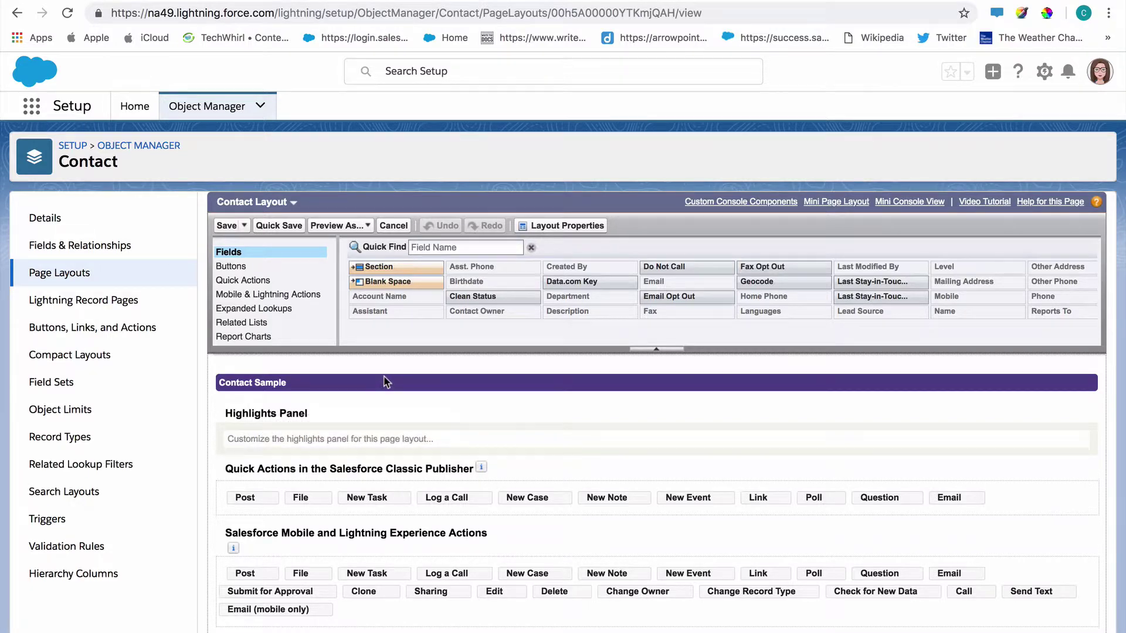
pyautogui.scroll(-1, 384, 381)
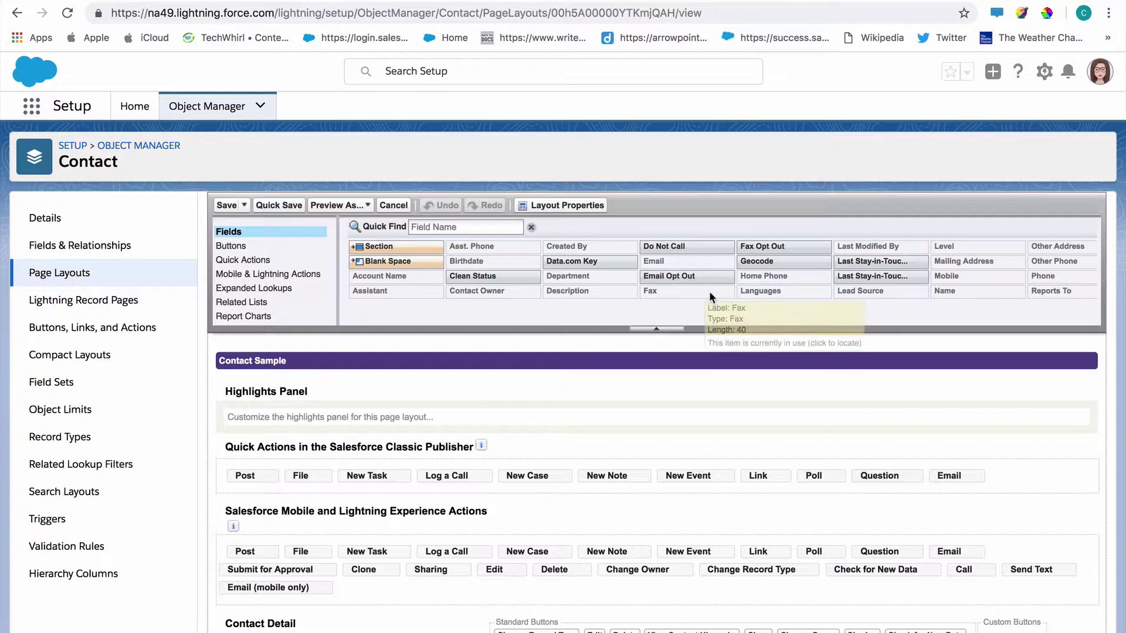
pyautogui.click(255, 279)
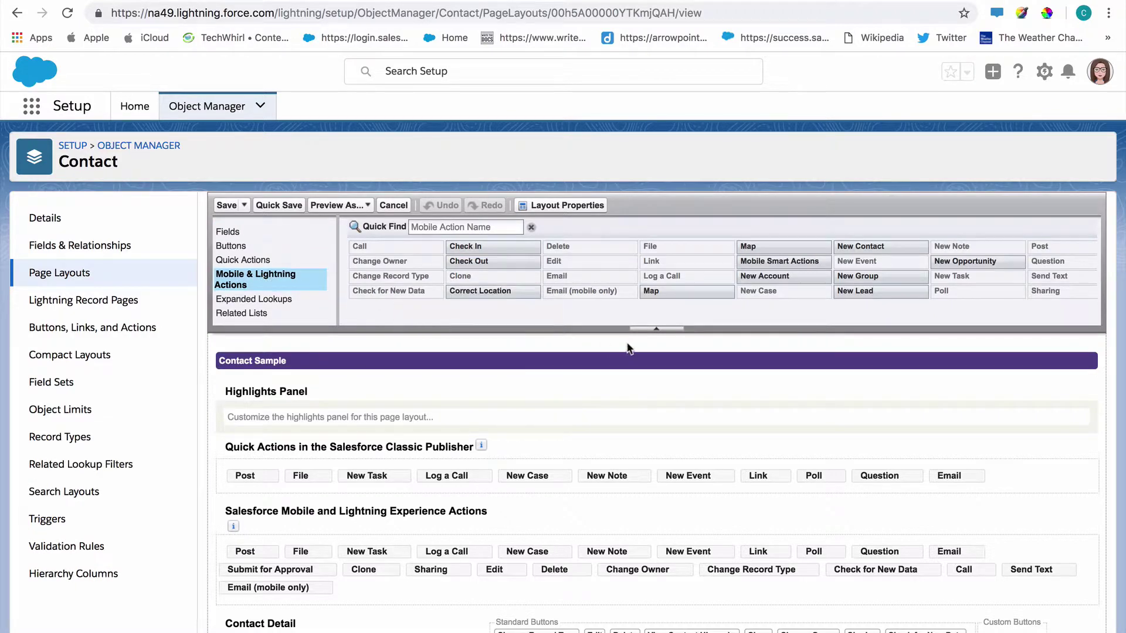
pyautogui.moveTo(754, 249)
pyautogui.mouseDown()
pyautogui.moveTo(620, 373)
pyautogui.moveTo(264, 581)
pyautogui.moveTo(215, 553)
pyautogui.moveTo(232, 556)
pyautogui.mouseUp()
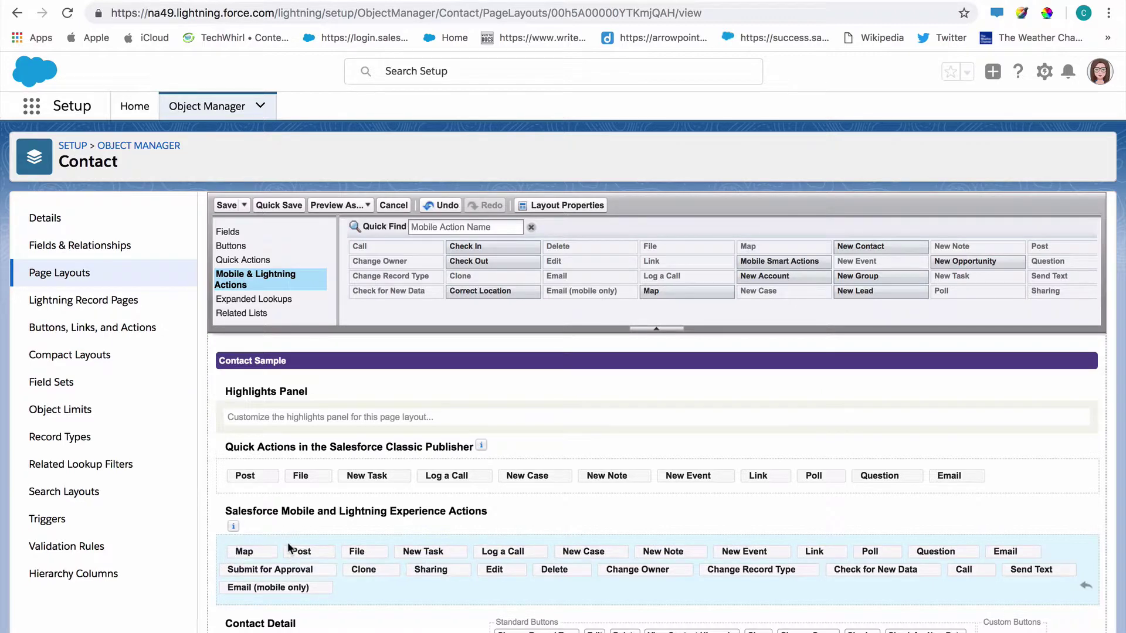
pyautogui.click(226, 206)
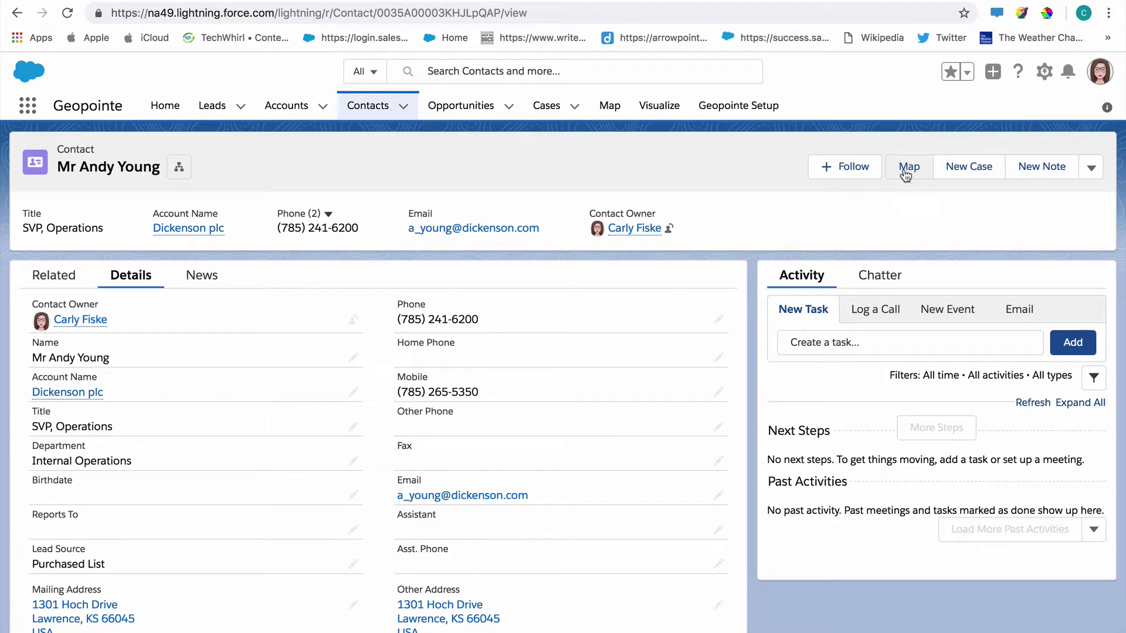
# Map the contact, open its info window, and start a Nearby search from it
pyautogui.click(907, 169)
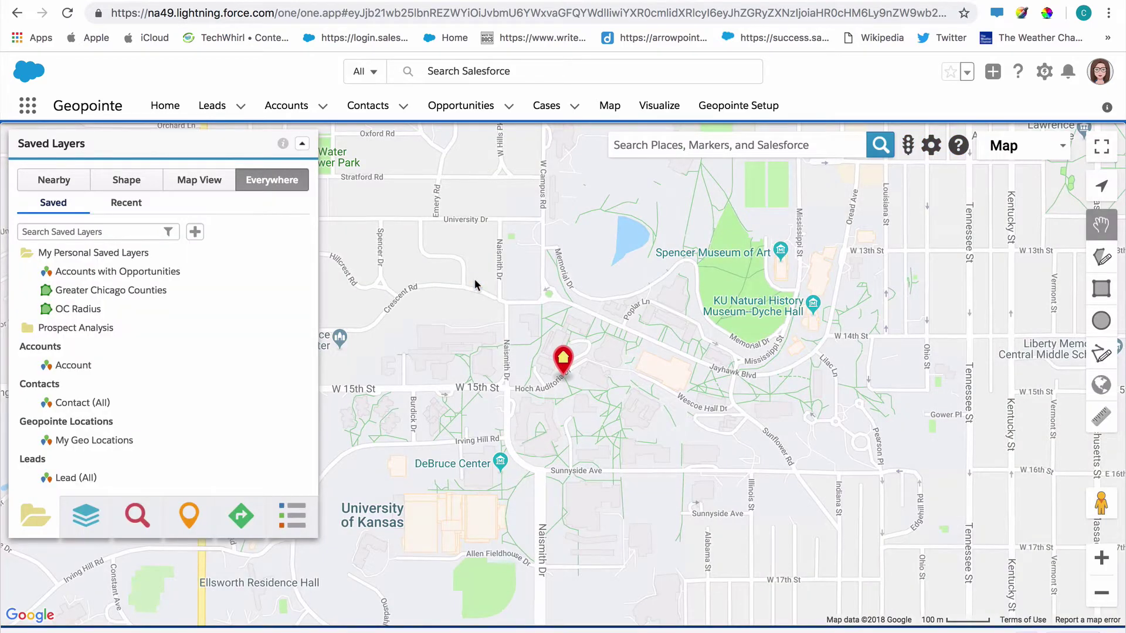
pyautogui.click(563, 361)
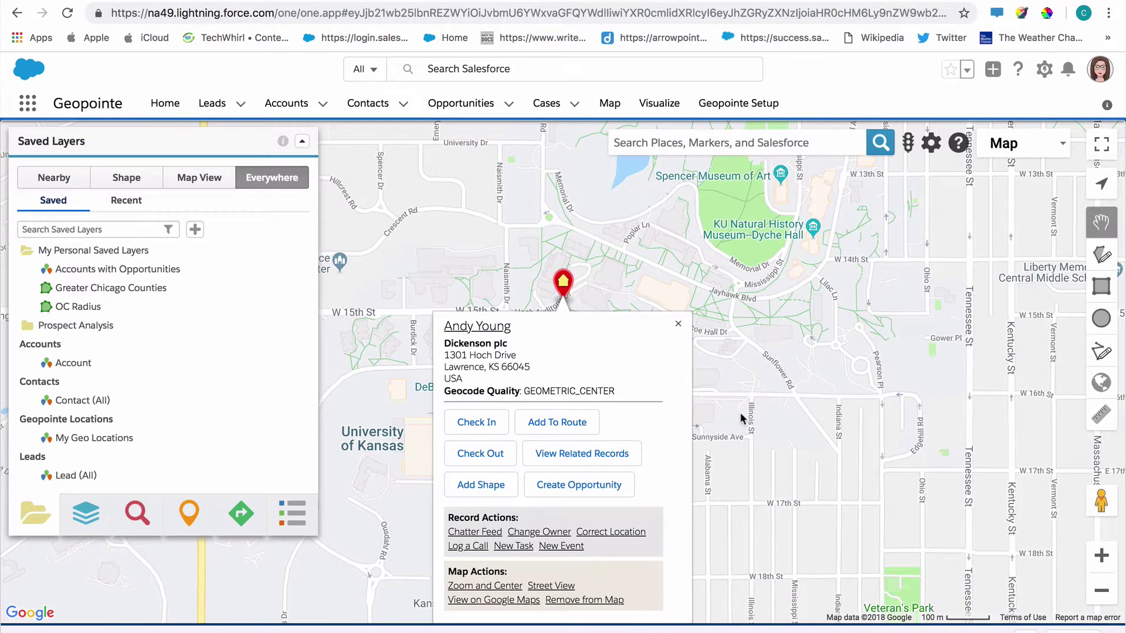
pyautogui.moveTo(740, 413); pyautogui.dragTo(726, 361)
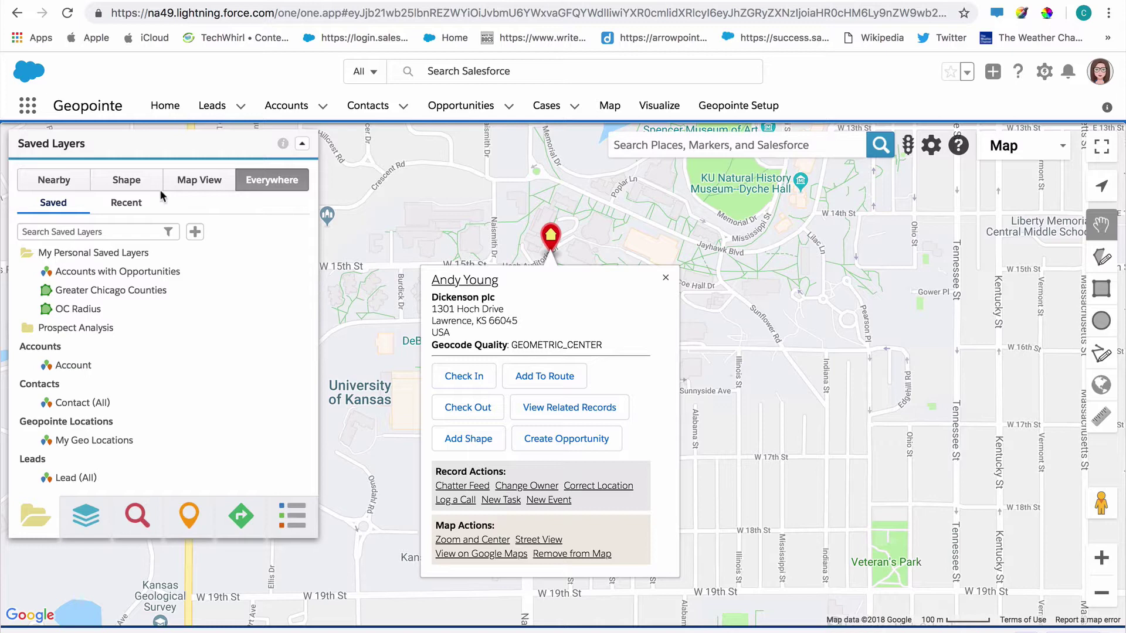
pyautogui.click(55, 181)
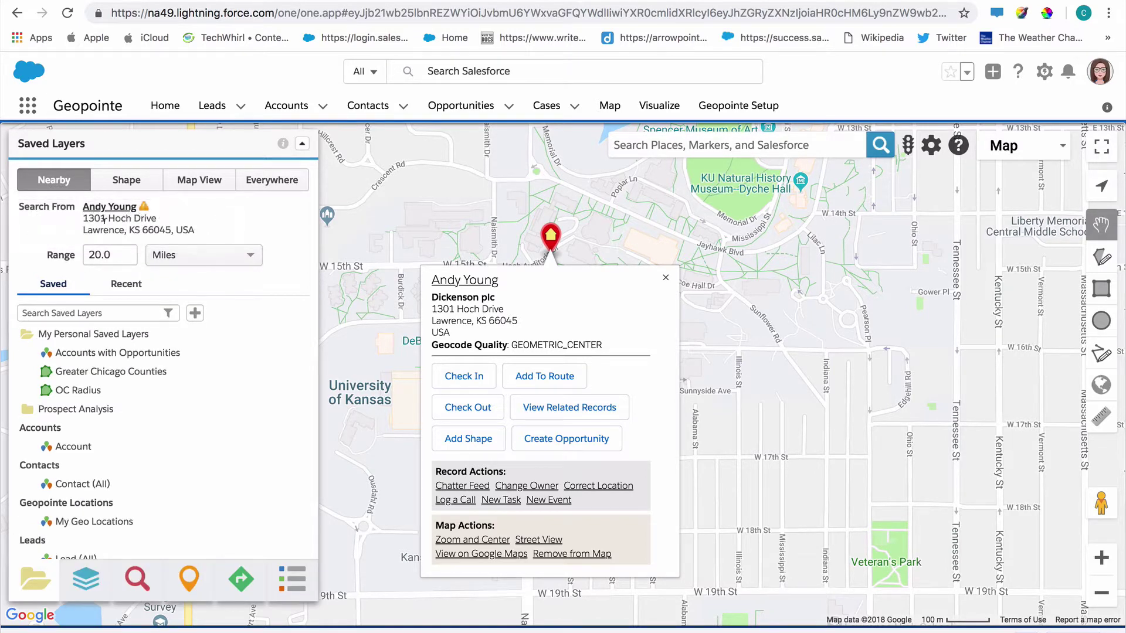